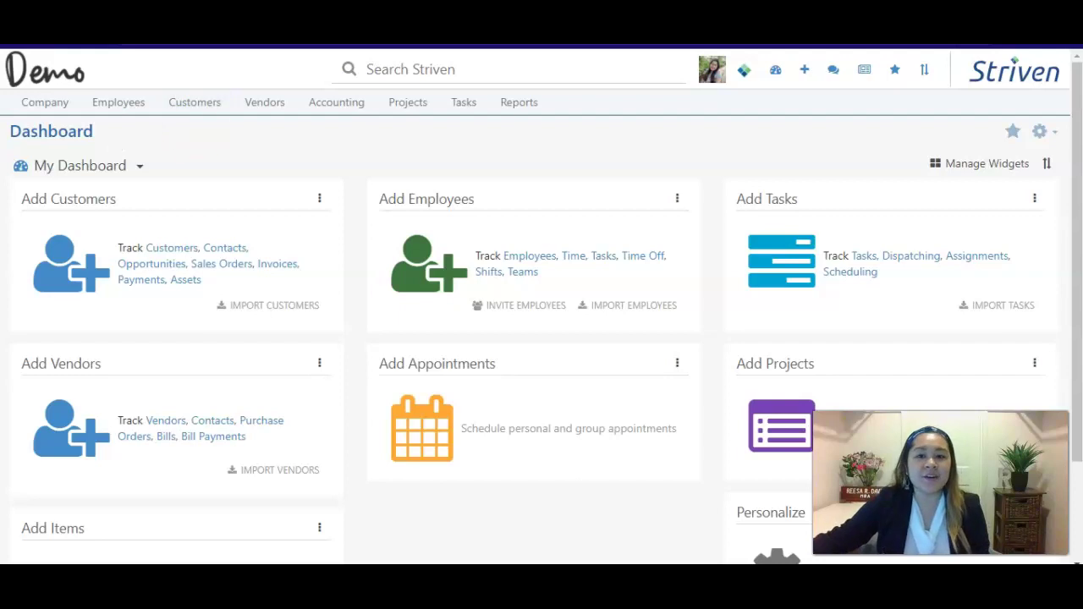
# Browse Striven's help and support menu, including chat, ticket submission and the online guide.
pyautogui.click(748, 74)
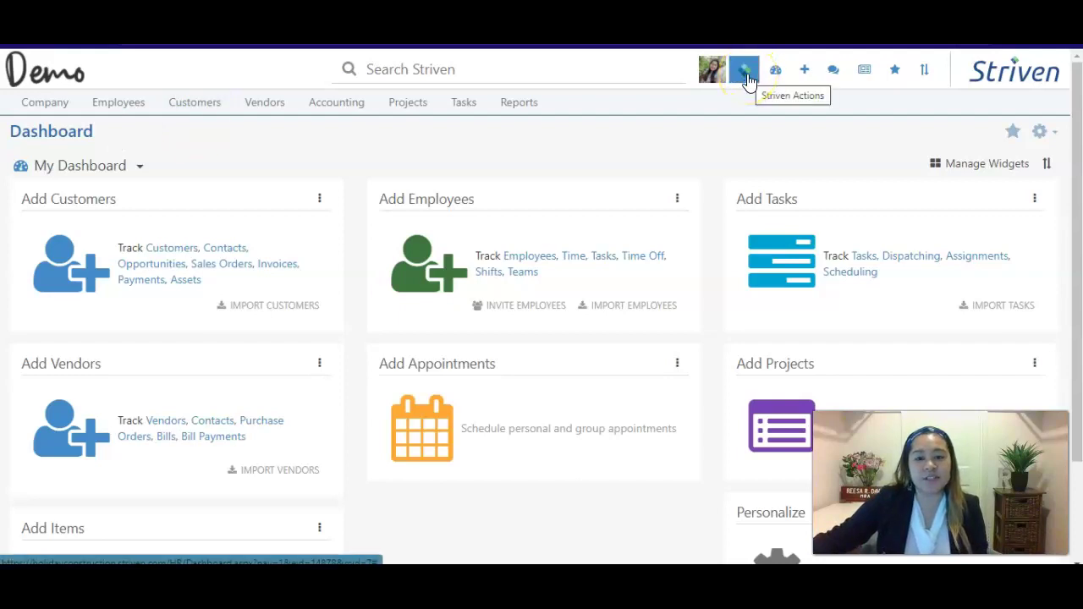
pyautogui.click(748, 76)
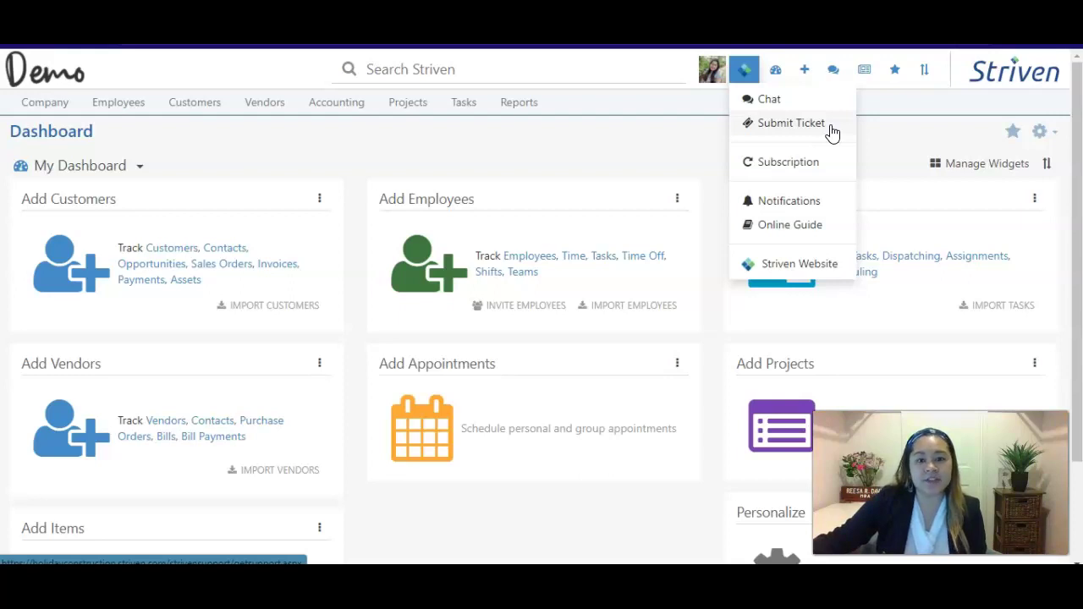
pyautogui.click(809, 225)
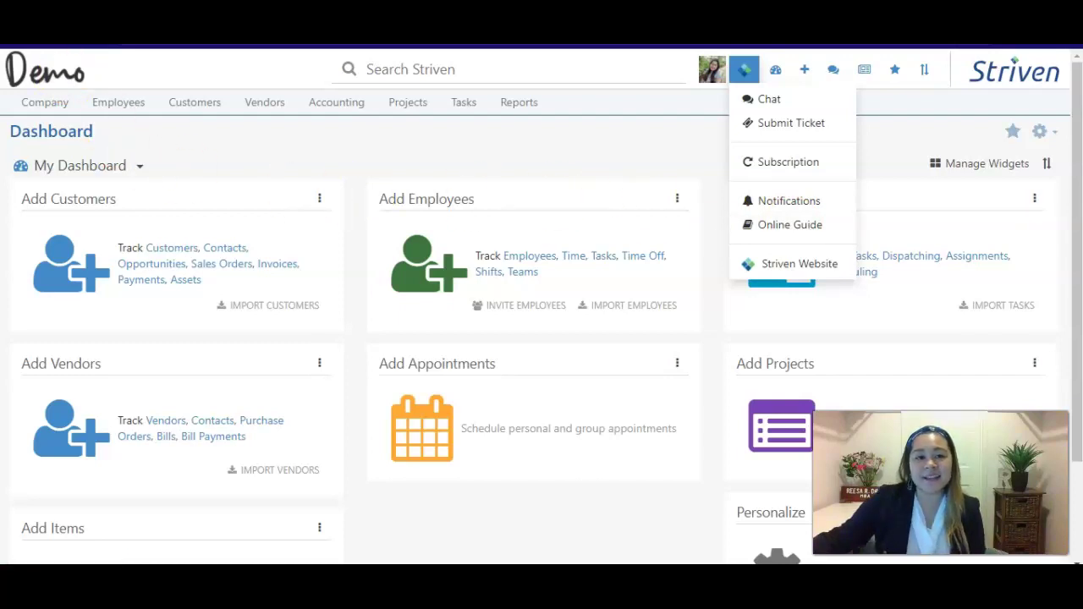
# Open Employees > List and search to show all active employees as cards.
pyautogui.click(125, 110)
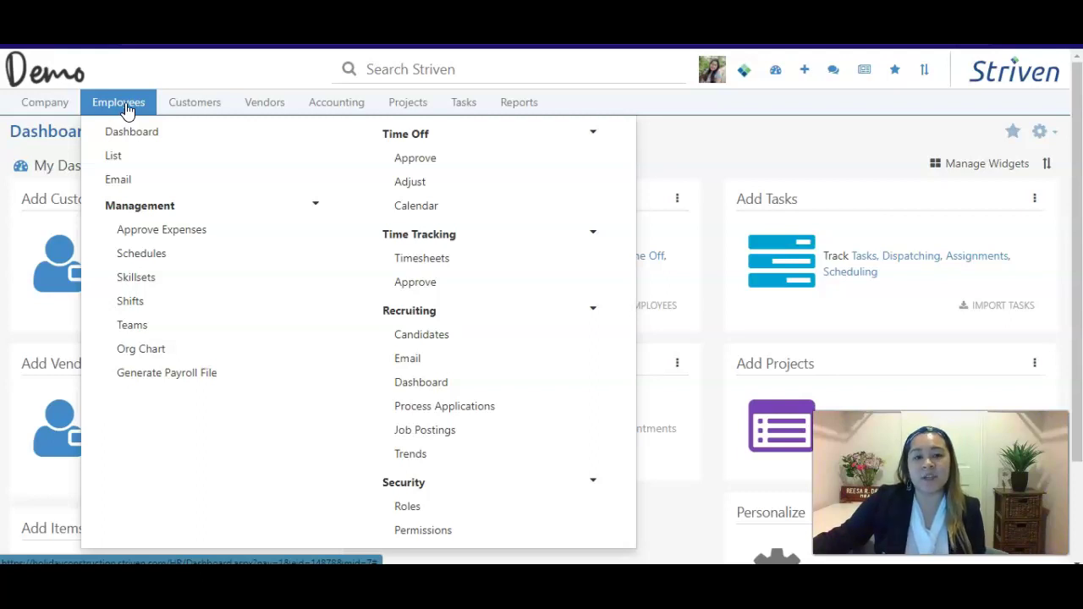
pyautogui.click(123, 158)
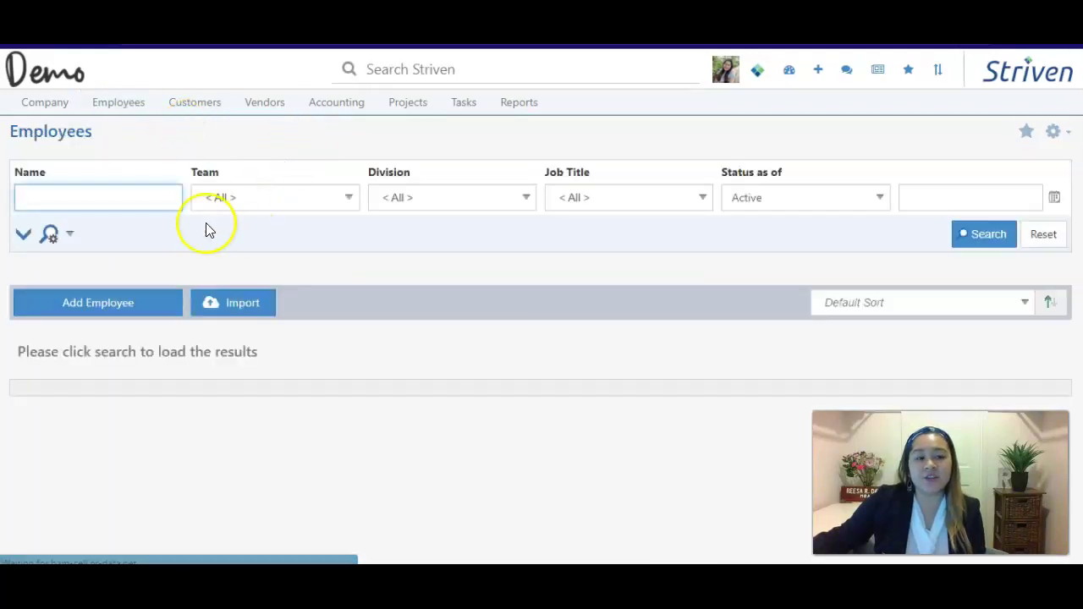
pyautogui.click(985, 241)
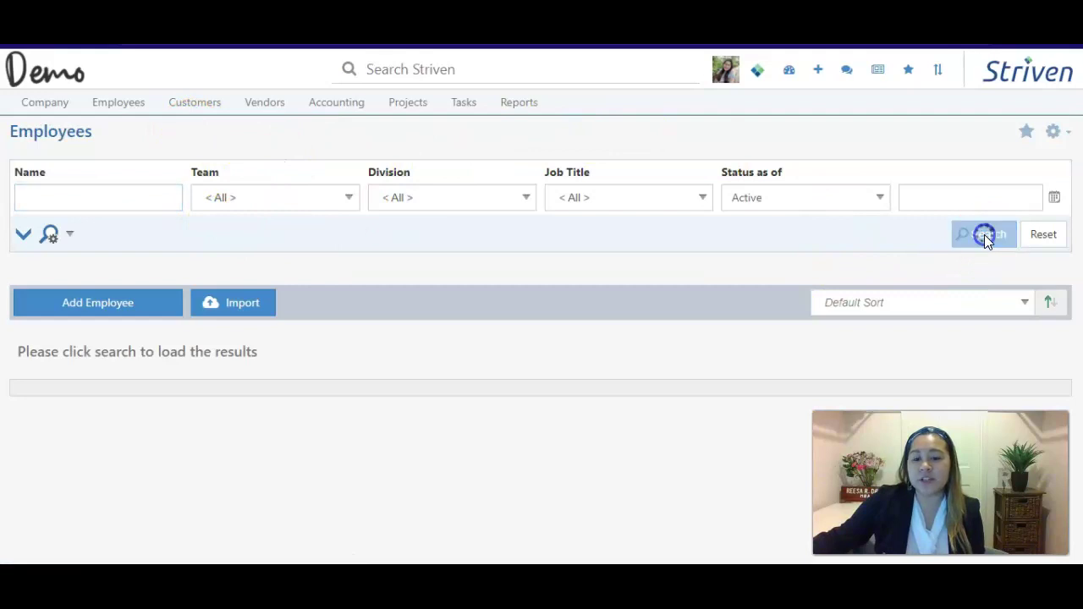
pyautogui.scroll(-3, 984, 241)
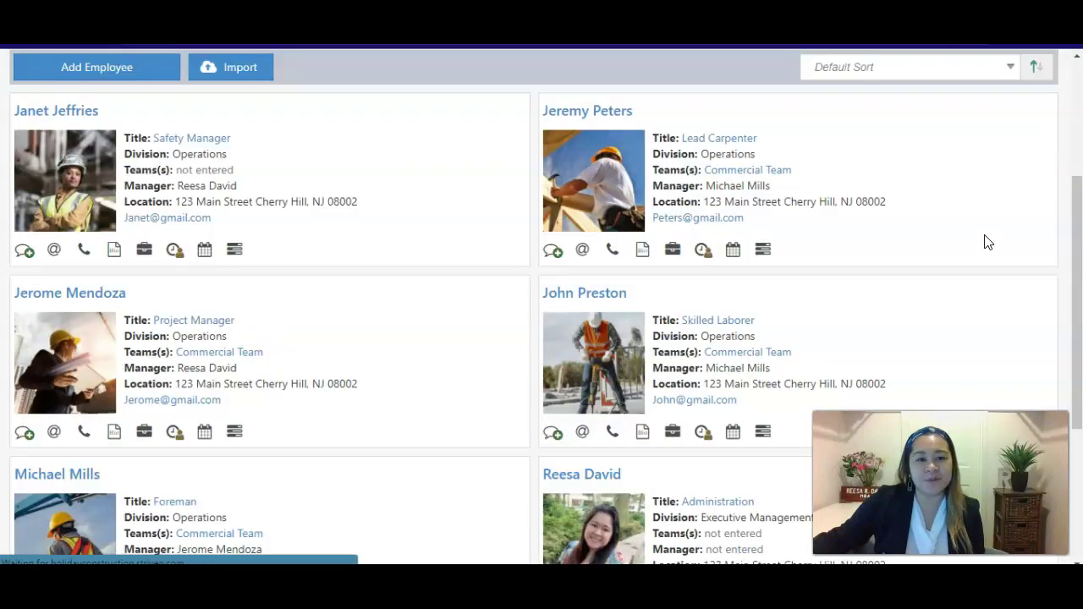
pyautogui.click(463, 351)
pyautogui.scroll(-3, 464, 351)
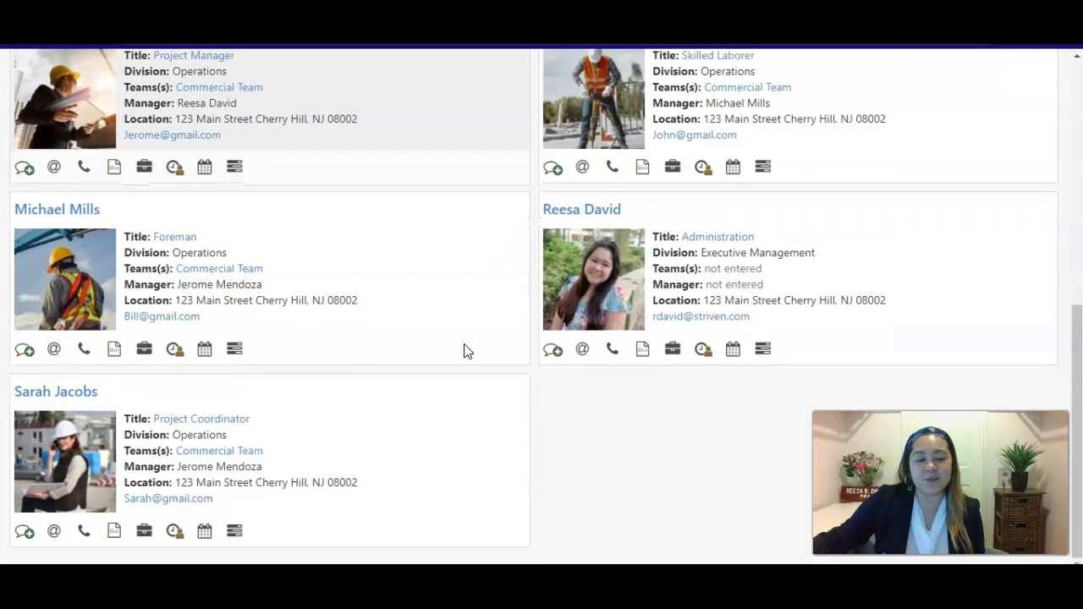
pyautogui.scroll(1, 463, 351)
pyautogui.scroll(4, 463, 351)
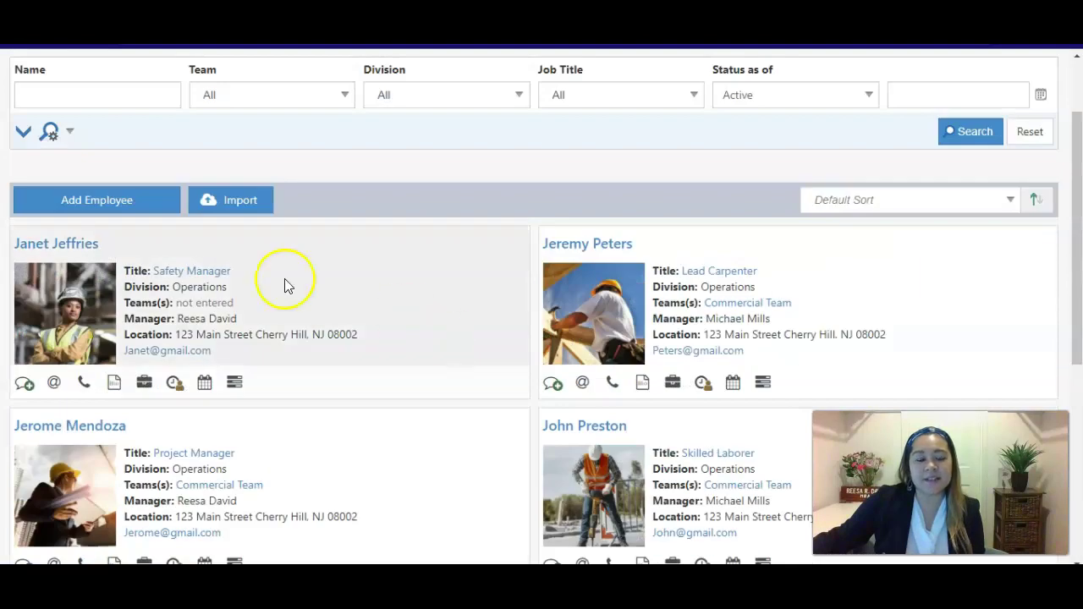
# Start a new employee and enter the employee's full name.
pyautogui.click(131, 207)
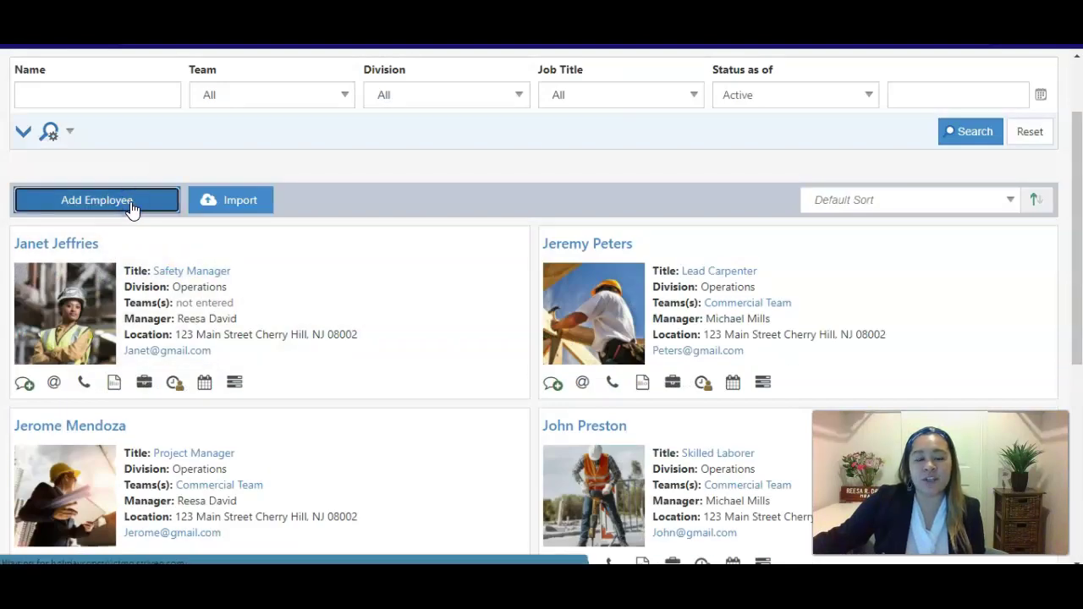
pyautogui.click(178, 181)
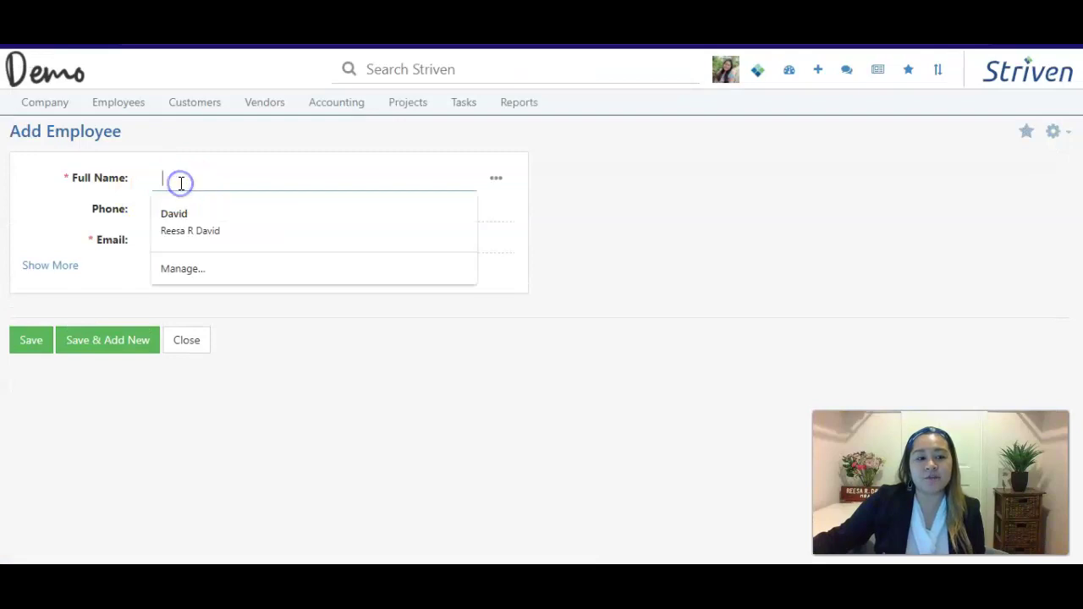
pyautogui.click(104, 212)
pyautogui.click(258, 262)
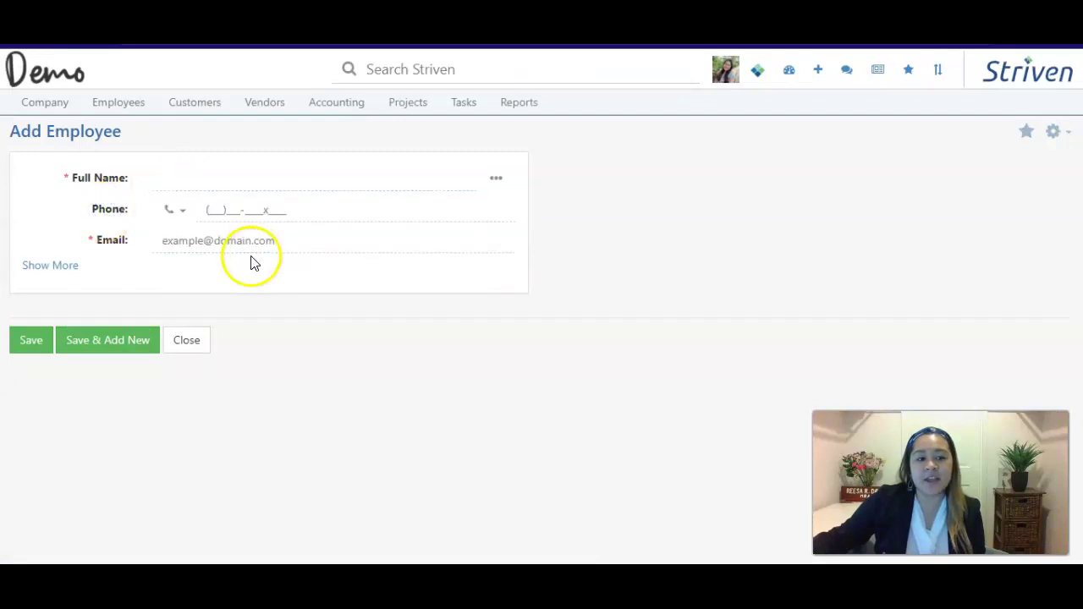
pyautogui.click(222, 178)
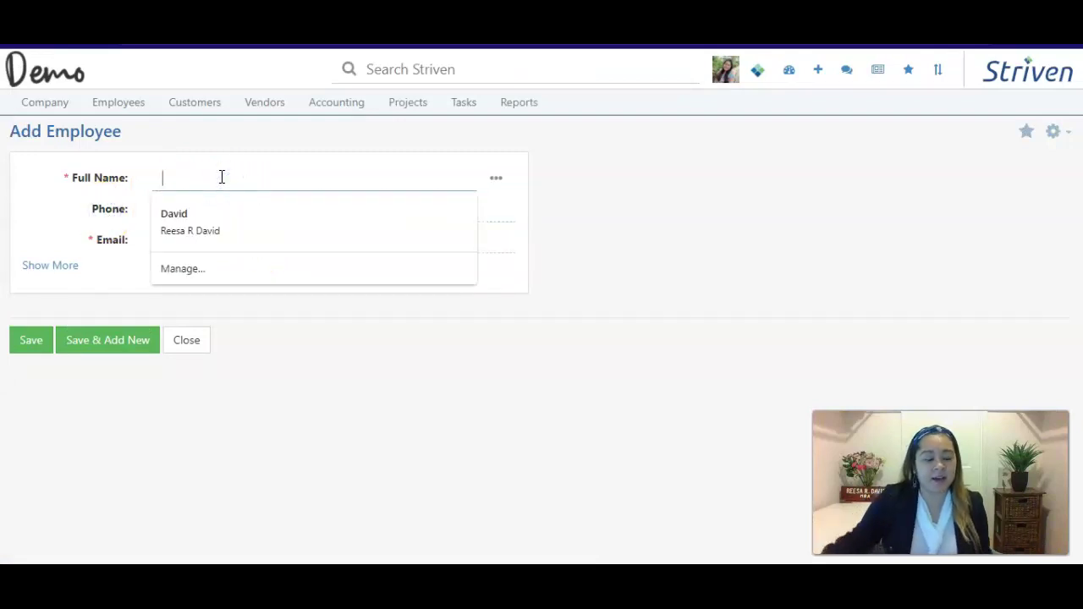
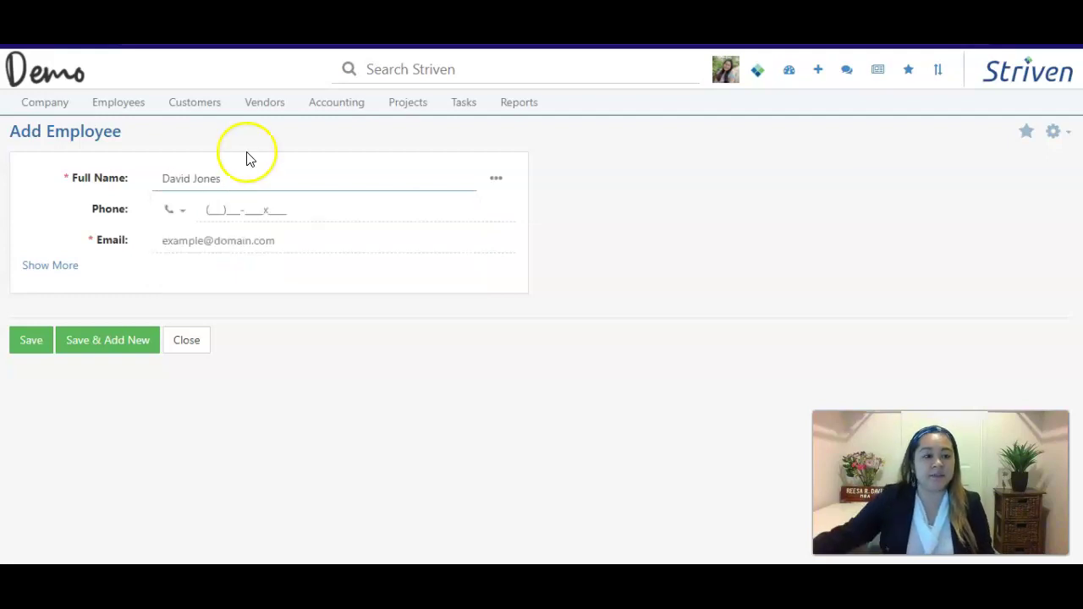
# Enter and add the employee's Gmail e-mail address.
pyautogui.click(250, 247)
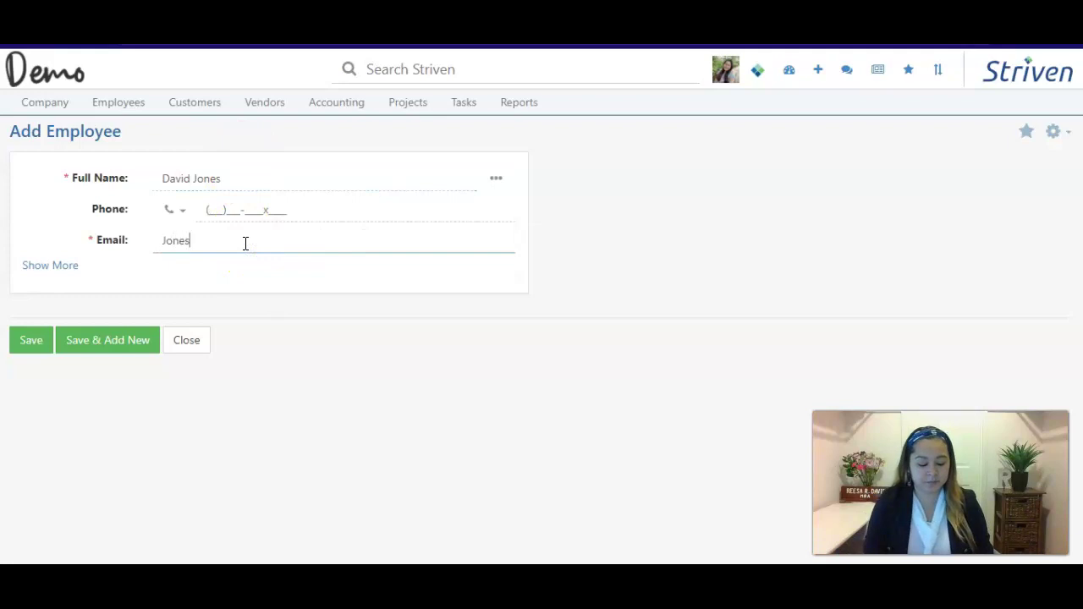
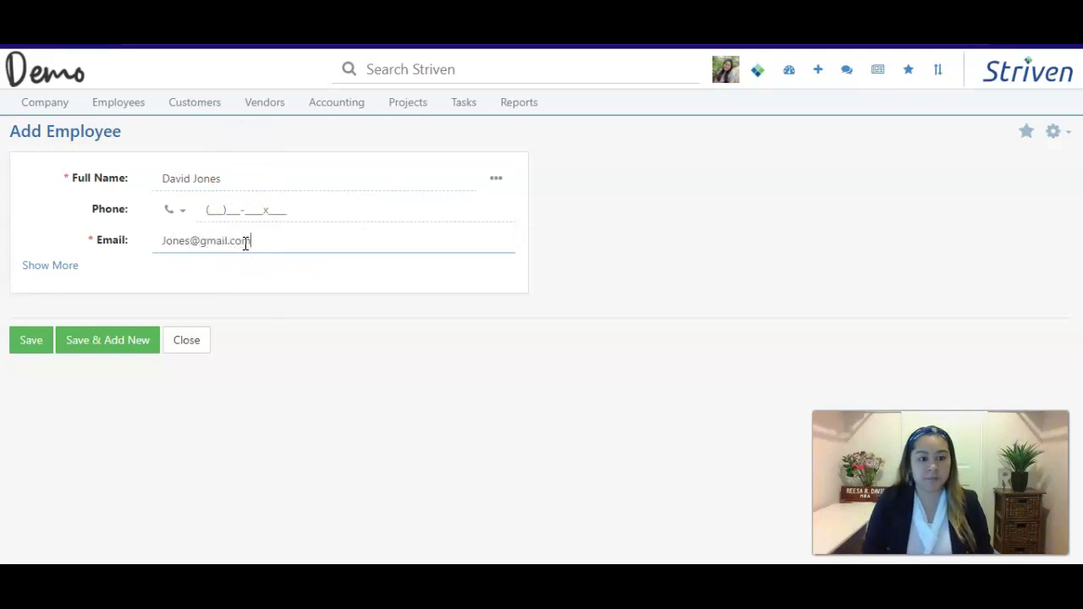
pyautogui.click(29, 340)
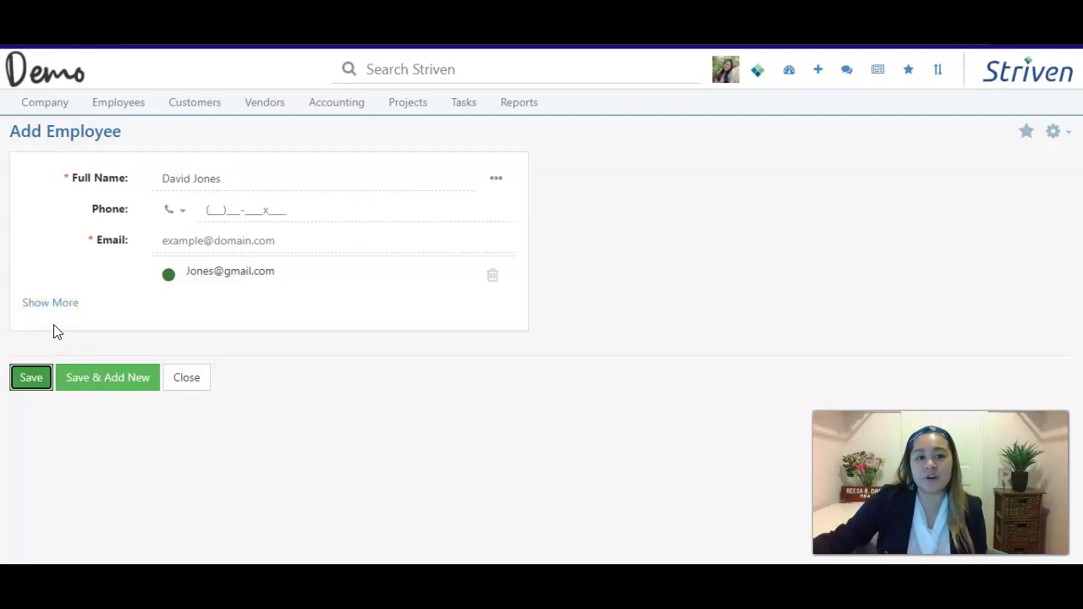
# Save the new employee and replace the default User role with Full Access.
pyautogui.click(32, 381)
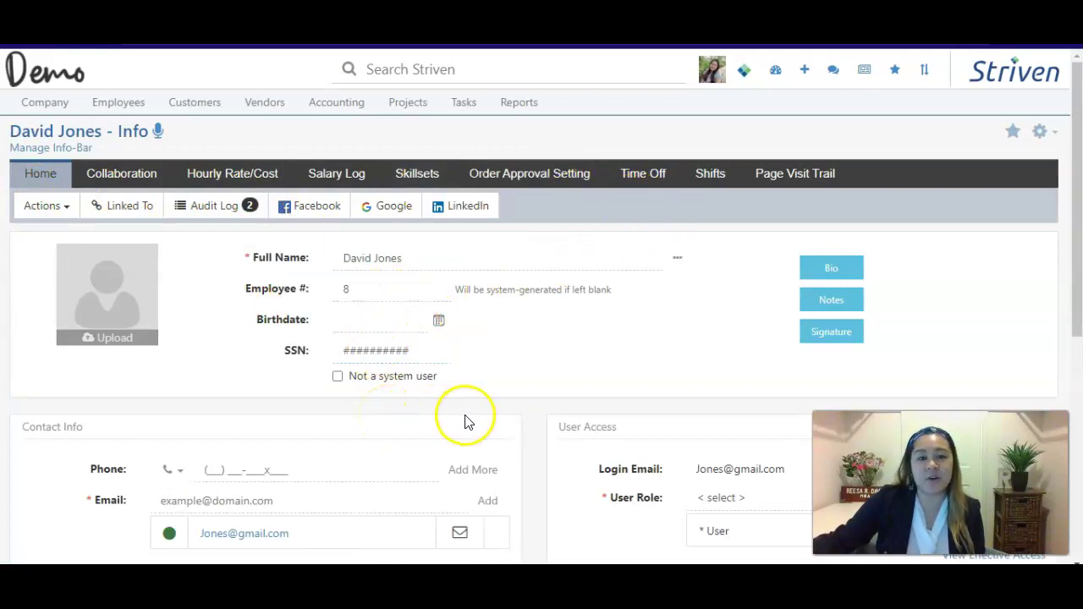
pyautogui.scroll(-2, 446, 423)
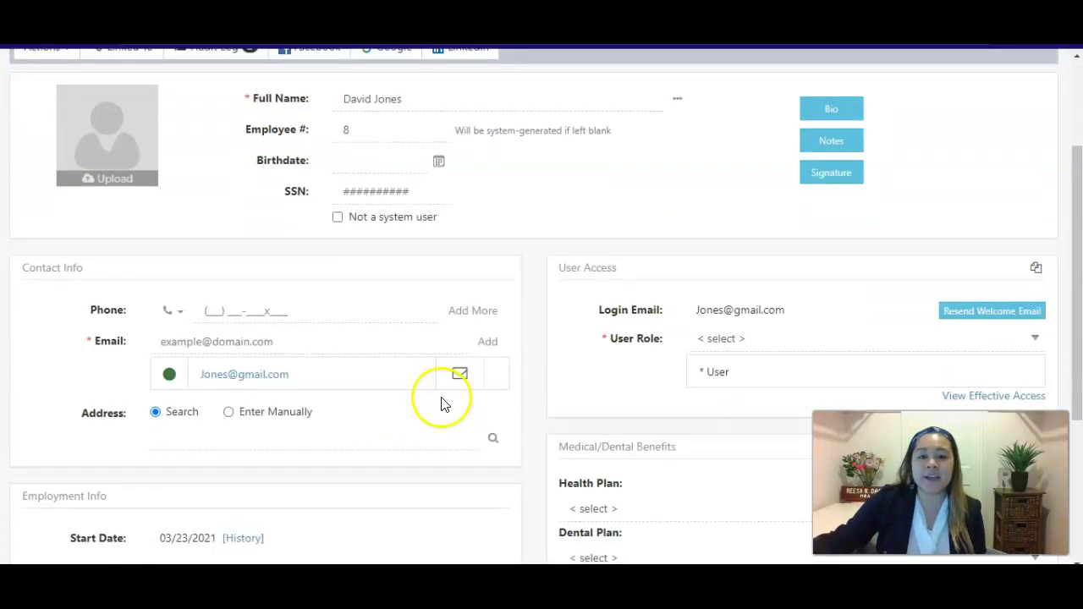
pyautogui.click(770, 339)
pyautogui.click(775, 375)
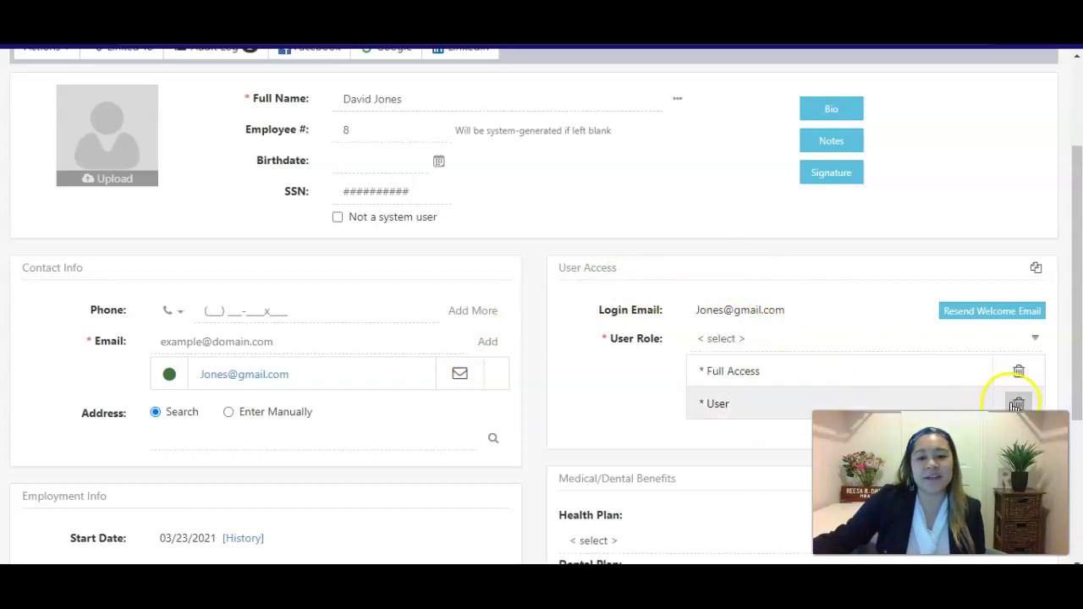
pyautogui.click(1014, 403)
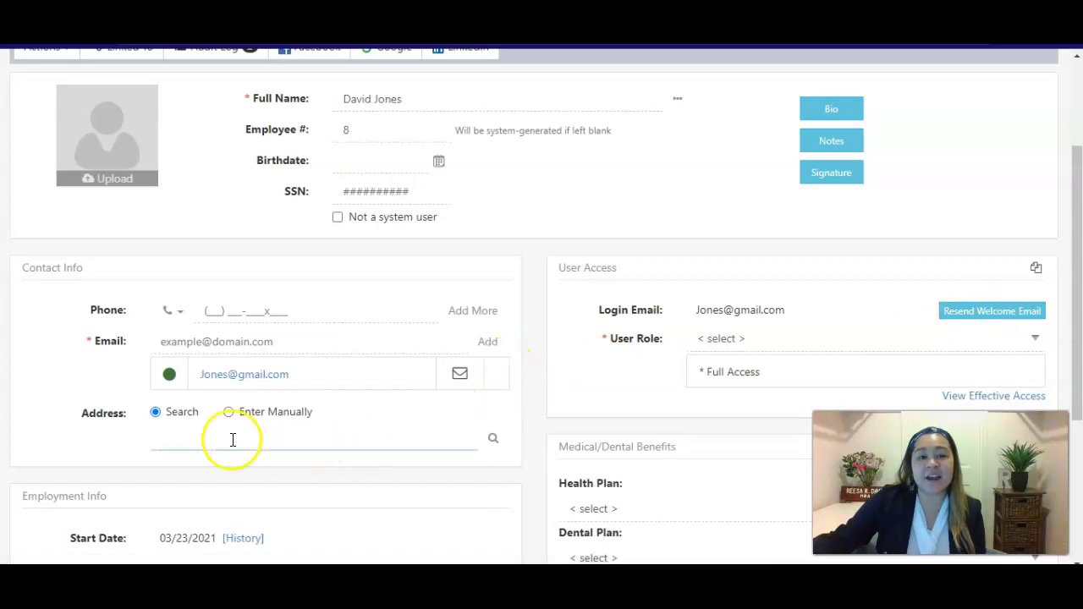
pyautogui.scroll(-3, 234, 440)
# Save and close the record, showing the new employee's card at the top of the list.
pyautogui.click(117, 529)
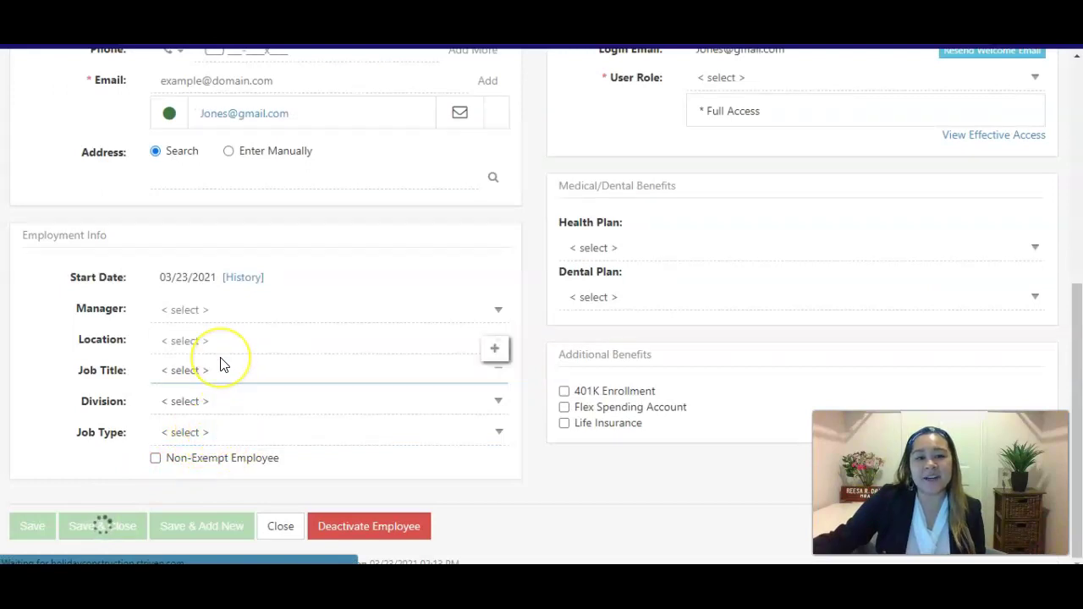
pyautogui.scroll(-3, 222, 363)
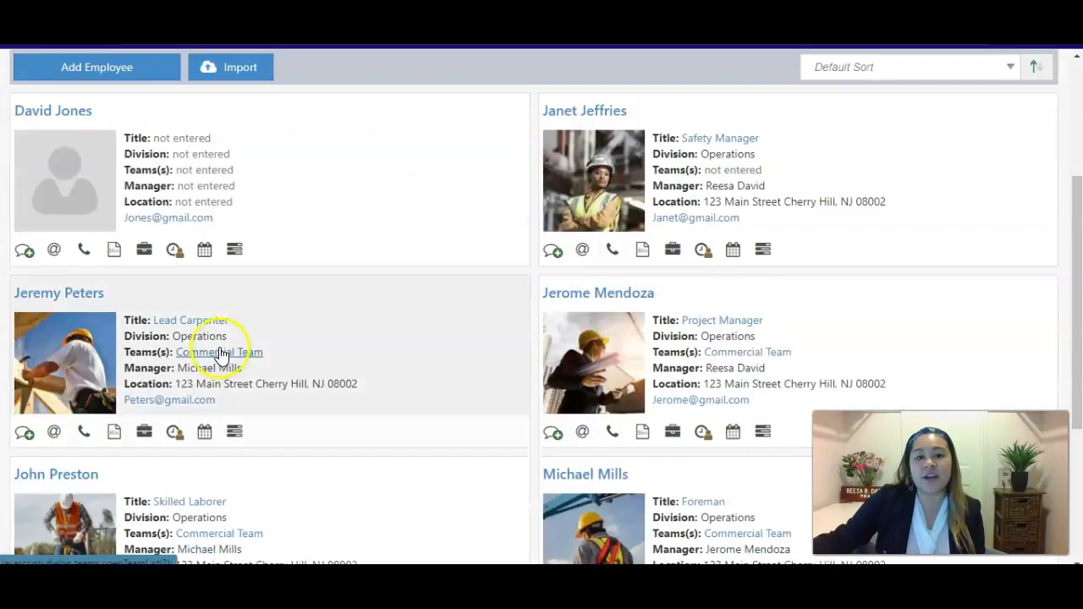